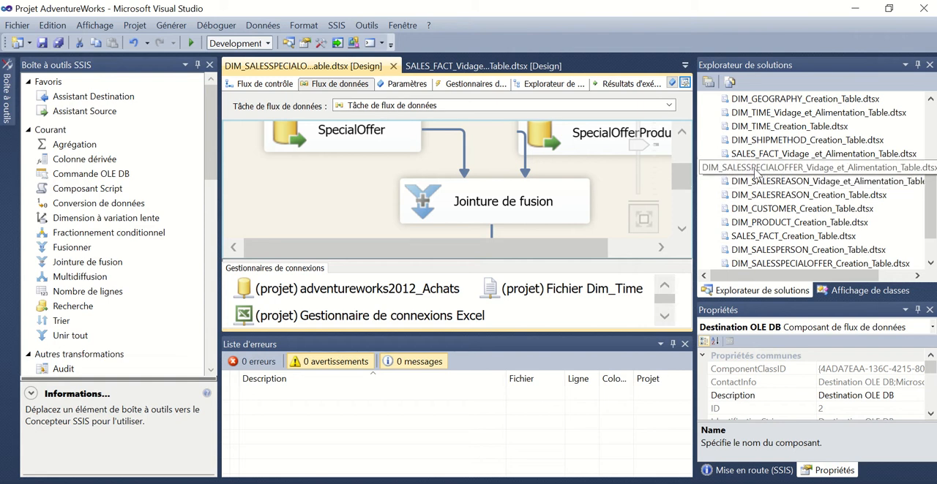
Switch to SQL Server Management Studio and select the top 1000 rows of the AdventureWorks2012 table Sales.SpecialOfferProduct
{"action": "left_click", "coordinate": [756, 170]}
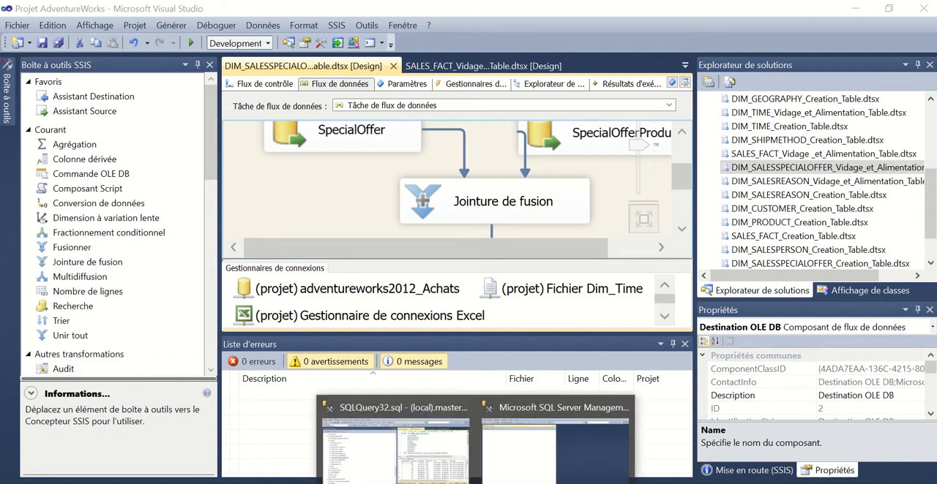
{"action": "left_click", "coordinate": [409, 461]}
{"action": "scroll", "coordinate": [169, 201], "scroll_direction": "up", "scroll_amount": 20}
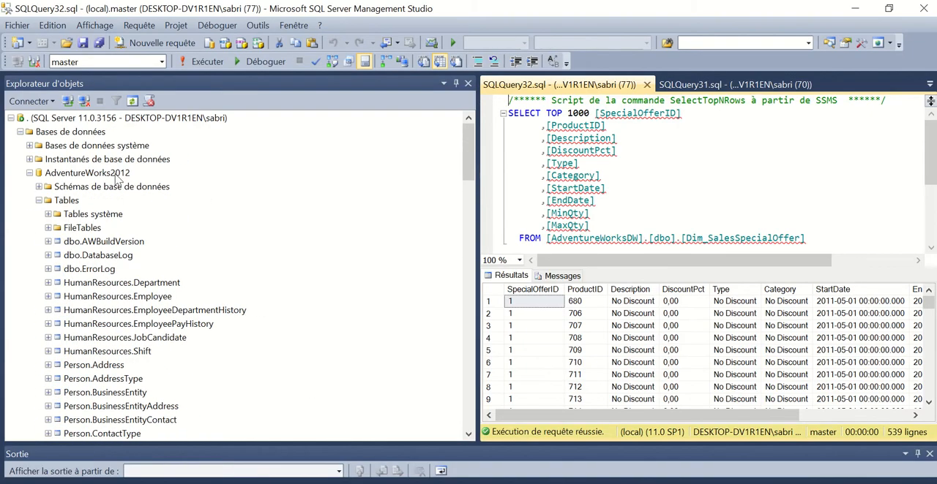
{"action": "scroll", "coordinate": [146, 234], "scroll_direction": "down", "scroll_amount": 9}
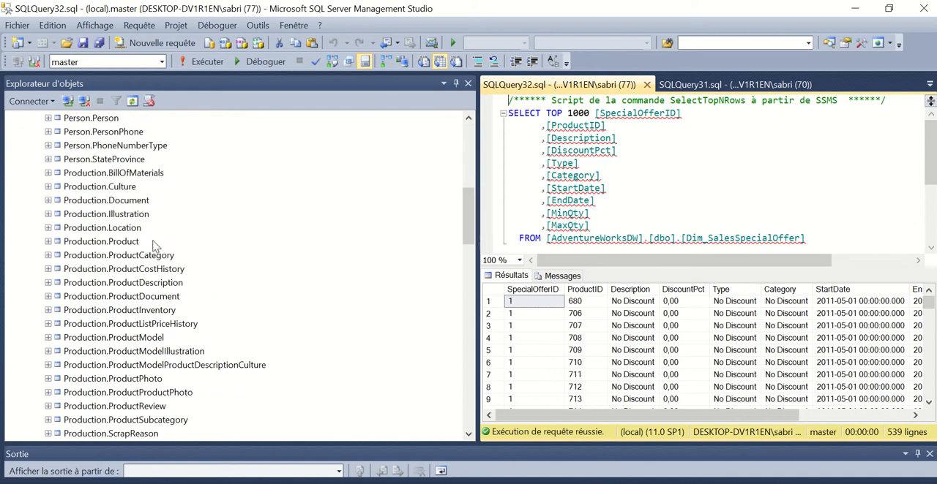
{"action": "scroll", "coordinate": [155, 246], "scroll_direction": "down", "scroll_amount": 10}
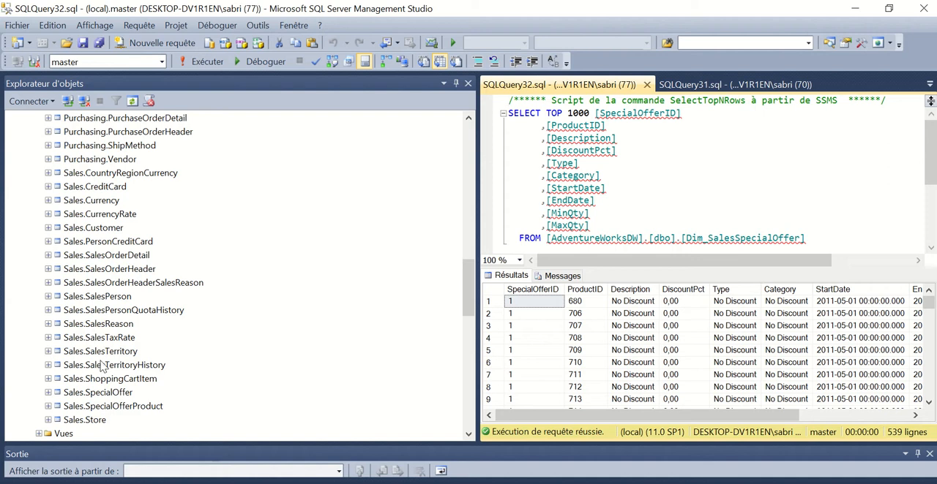
{"action": "right_click", "coordinate": [106, 408]}
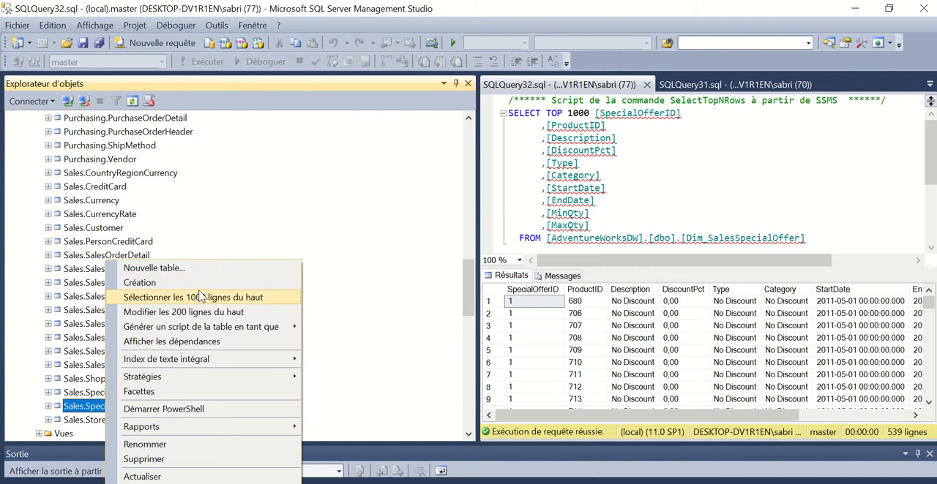
{"action": "left_click", "coordinate": [202, 297]}
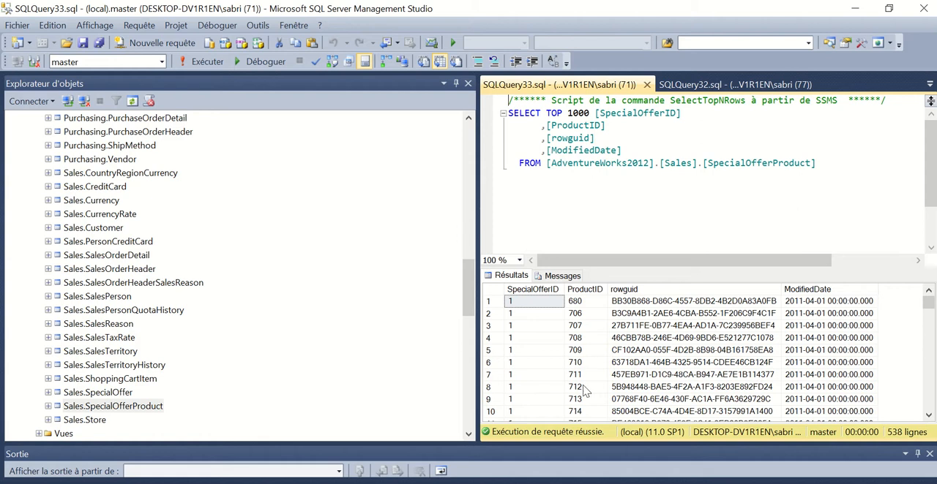
Select the top 1000 rows of the AdventureWorks2012 table Sales.SpecialOffer
{"action": "left_click", "coordinate": [122, 396]}
{"action": "right_click", "coordinate": [121, 396]}
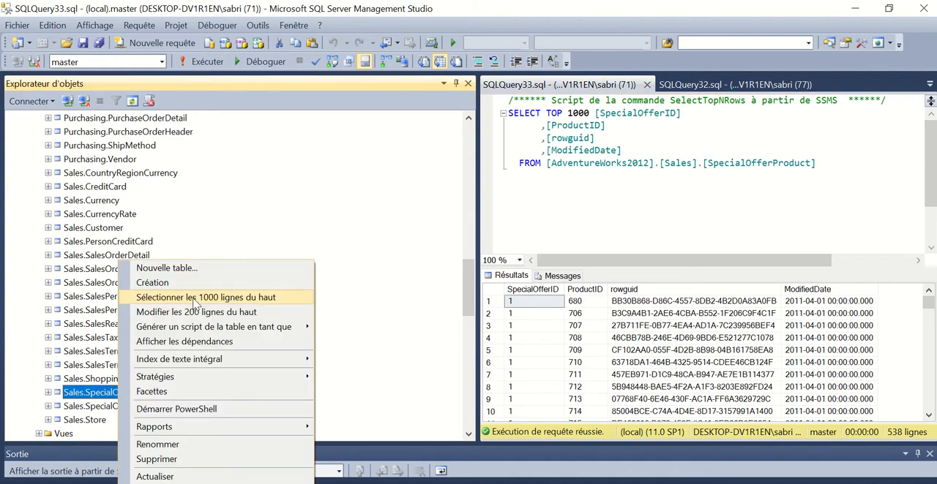
{"action": "left_click", "coordinate": [168, 296]}
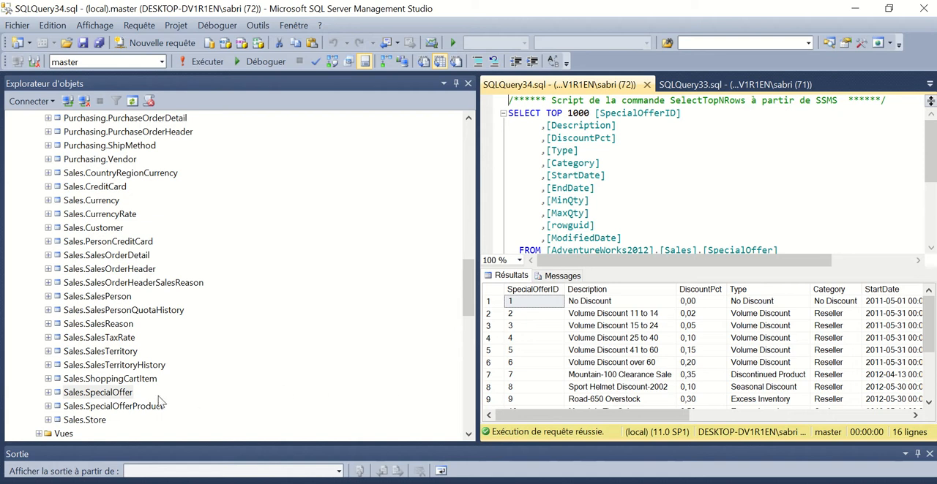
{"action": "scroll", "coordinate": [160, 401], "scroll_direction": "down", "scroll_amount": 2}
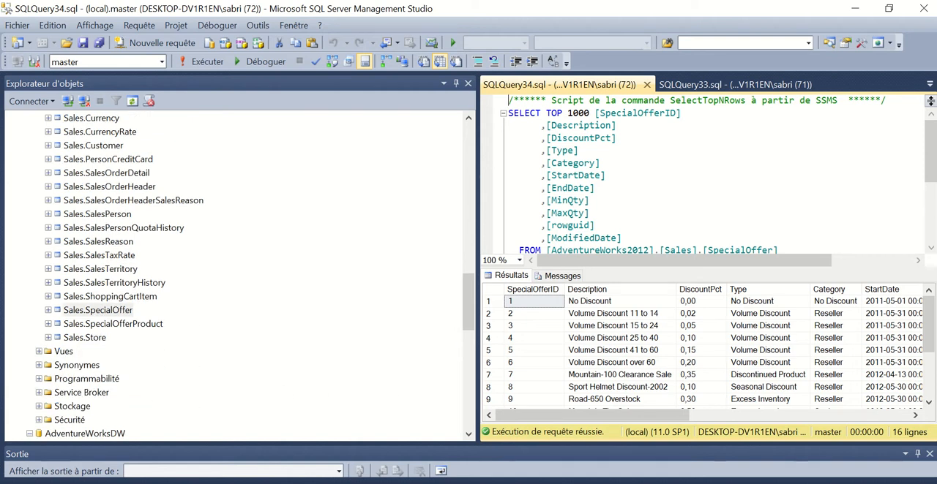
Switch back to Visual Studio and review the control flow and data flow of the DIM_SALESSPECIALOFFER emptying and loading package
{"action": "left_click", "coordinate": [507, 483]}
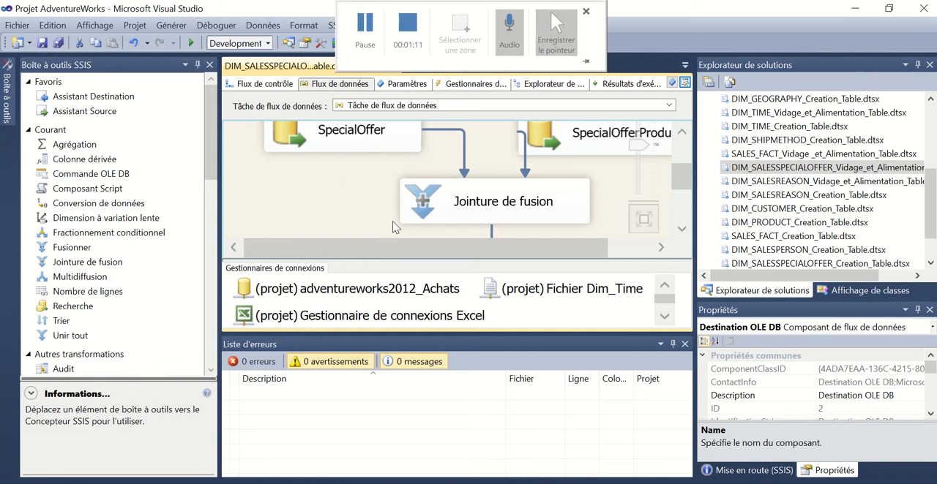
{"action": "left_click", "coordinate": [233, 86]}
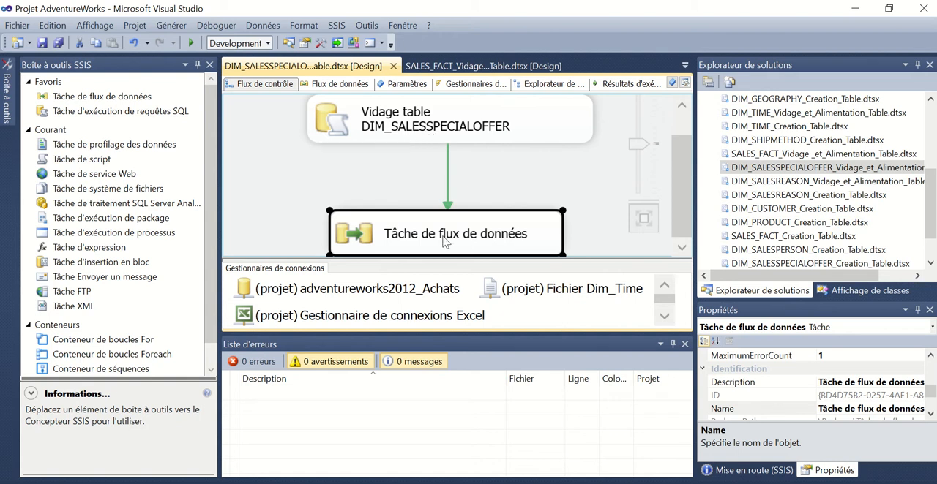
{"action": "left_click", "coordinate": [352, 88]}
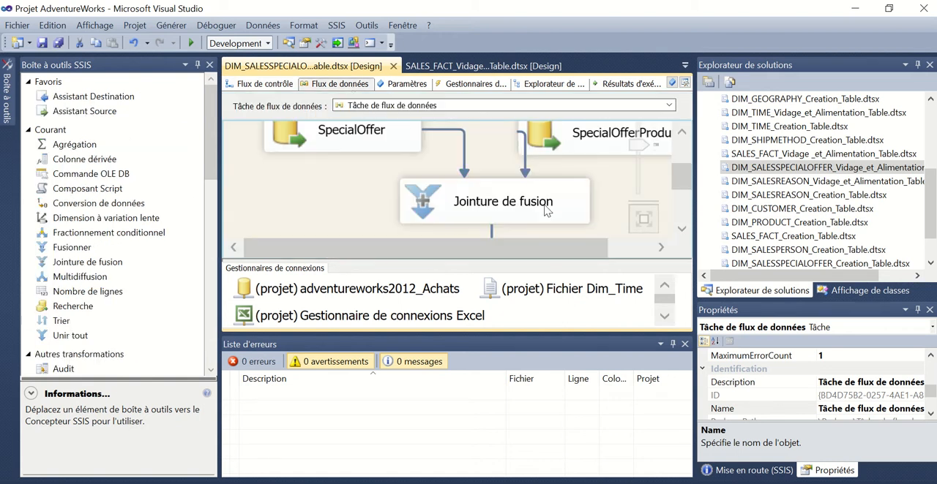
{"action": "left_click_drag", "start_coordinate": [686, 169], "coordinate": [684, 163]}
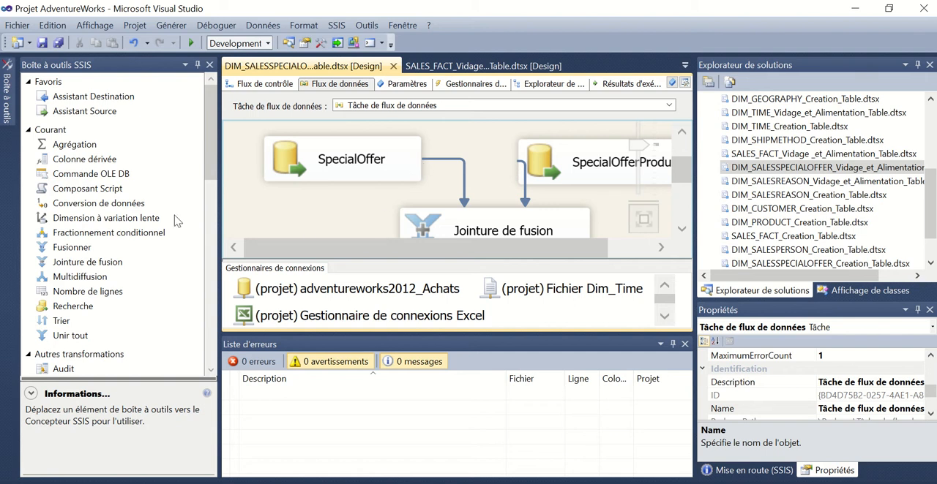
Inspect the connection, source table and columns of the SpecialOffer OLE DB source, then close its editor
{"action": "left_click", "coordinate": [392, 169]}
{"action": "double_click", "coordinate": [392, 169]}
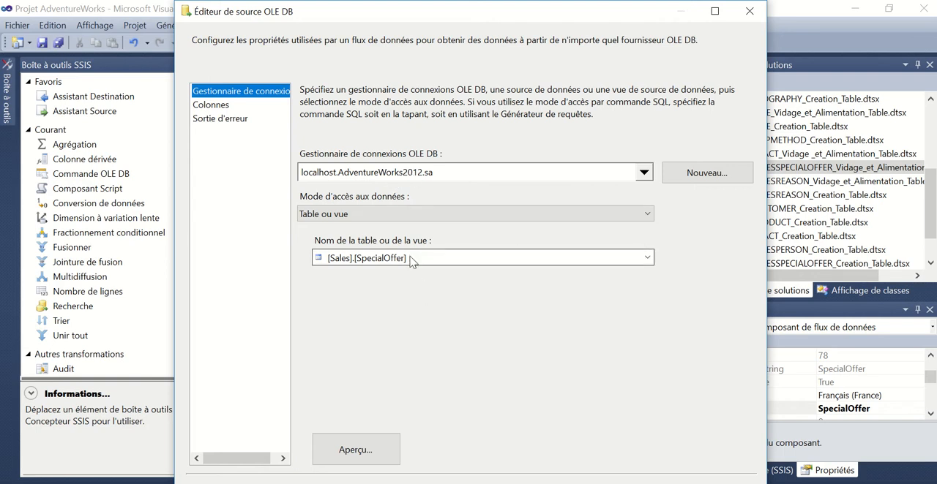
{"action": "left_click", "coordinate": [208, 105]}
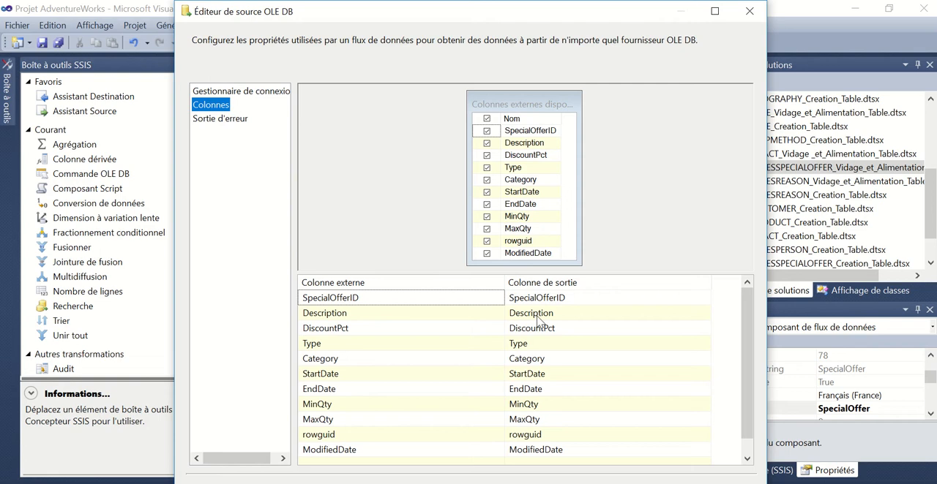
{"action": "key", "text": "Escape"}
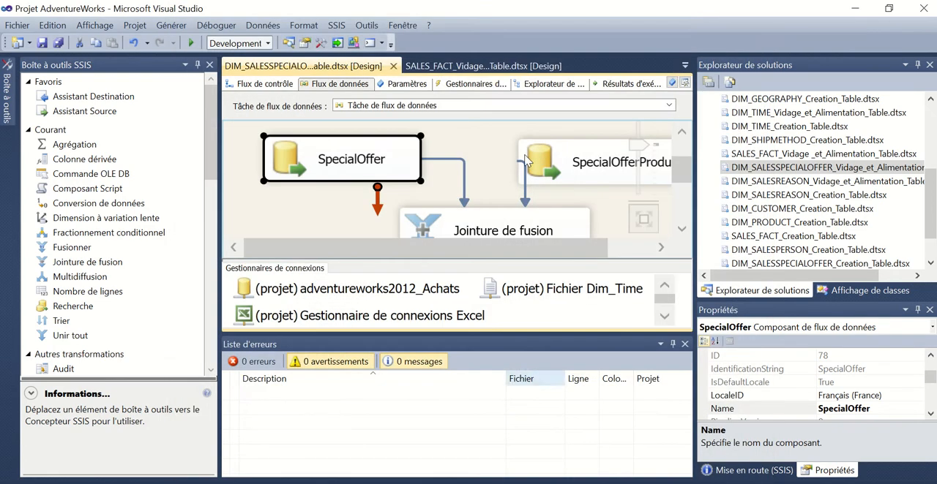
Check the source table and columns of the SpecialOfferProduct OLE DB source and close its editor
{"action": "double_click", "coordinate": [555, 153]}
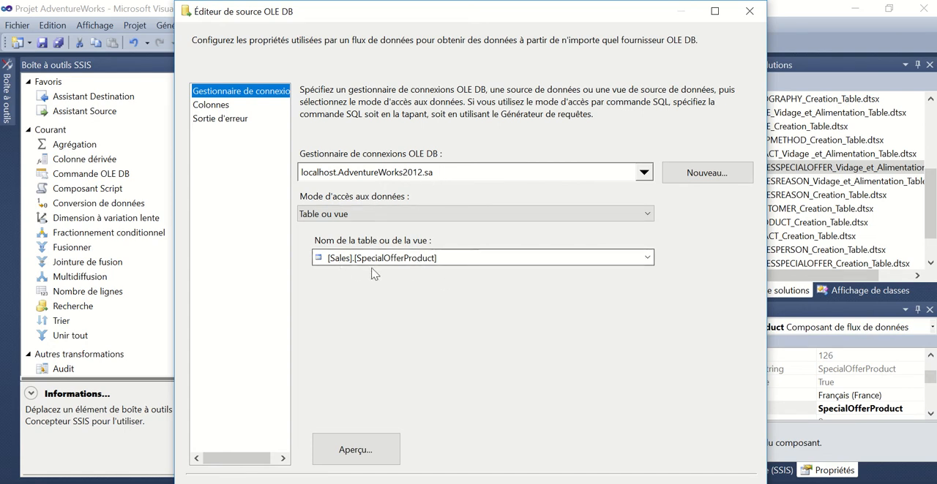
{"action": "left_click", "coordinate": [210, 105]}
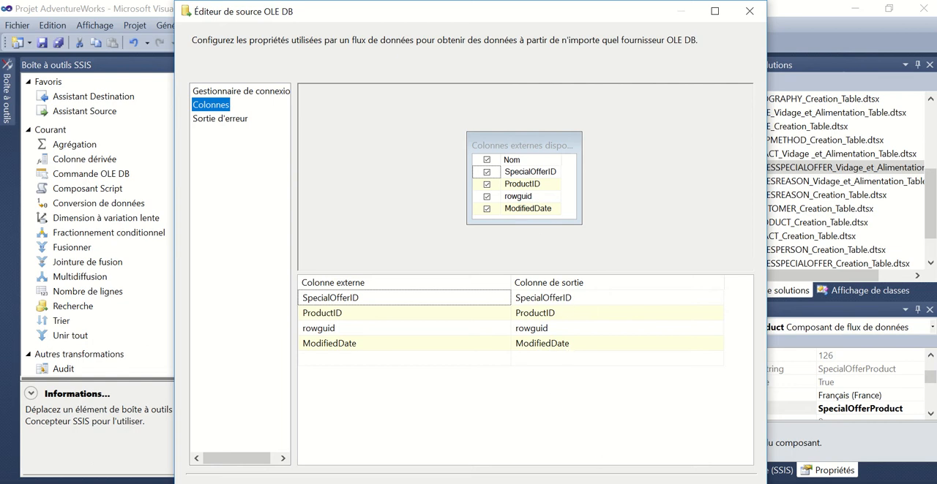
{"action": "left_click", "coordinate": [603, 483]}
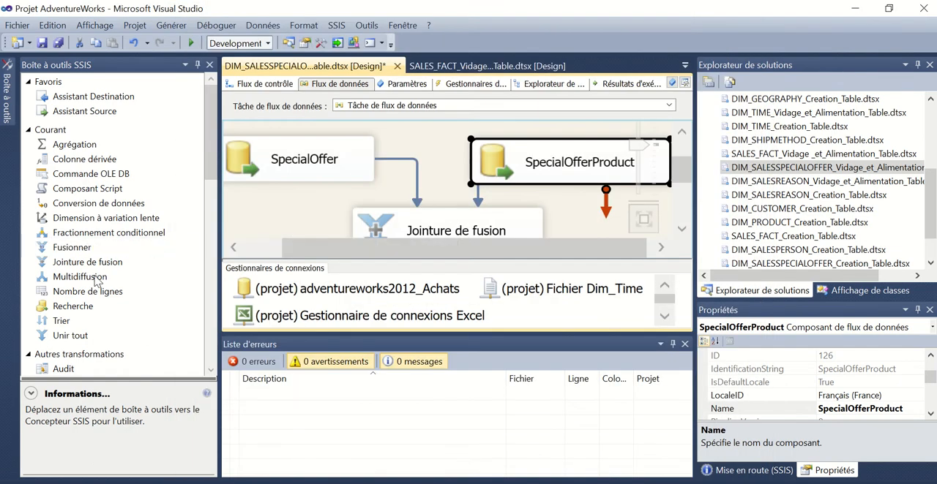
Review the join type, join key and selected columns of the Jointure de fusion transformation, then close its editor
{"action": "left_click", "coordinate": [388, 229]}
{"action": "double_click", "coordinate": [390, 211]}
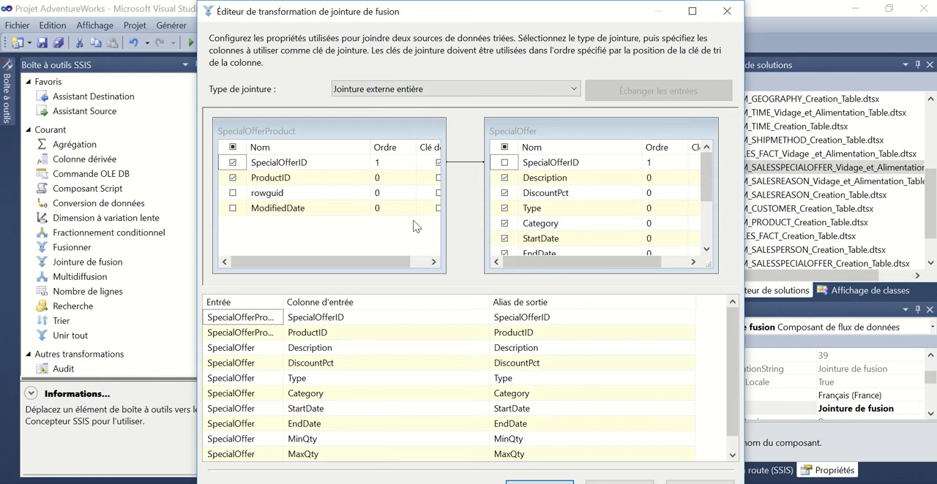
{"action": "mouse_move", "coordinate": [278, 167]}
{"action": "left_click", "coordinate": [539, 481]}
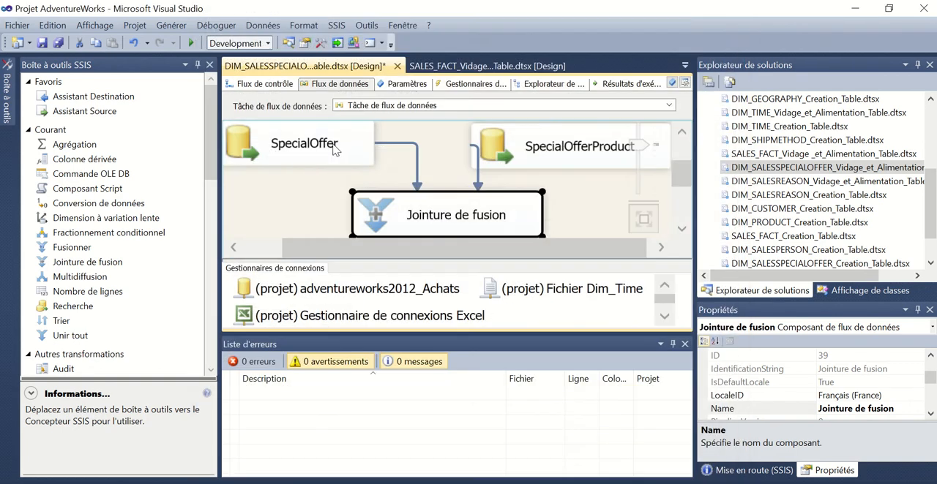
Examine the sort key properties of the SpecialOfferID output column in the SpecialOffer source's advanced editor, then close it
{"action": "right_click", "coordinate": [337, 145]}
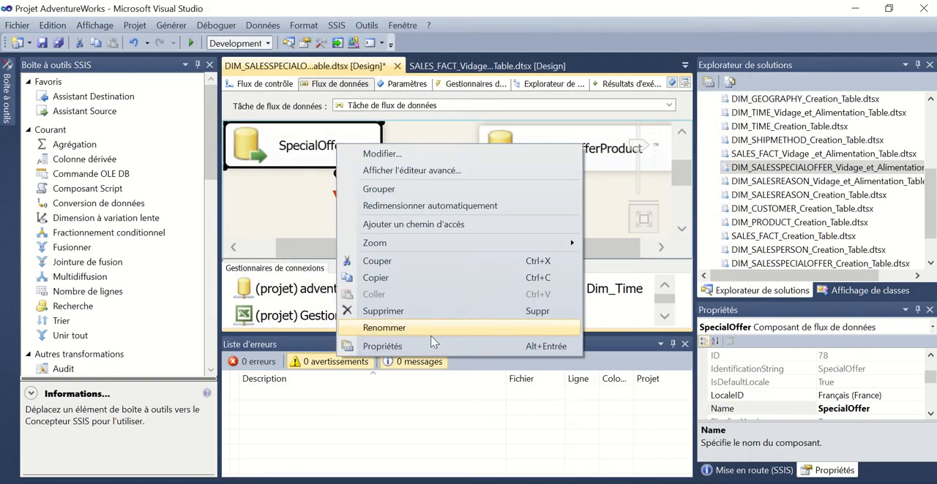
{"action": "left_click", "coordinate": [388, 346]}
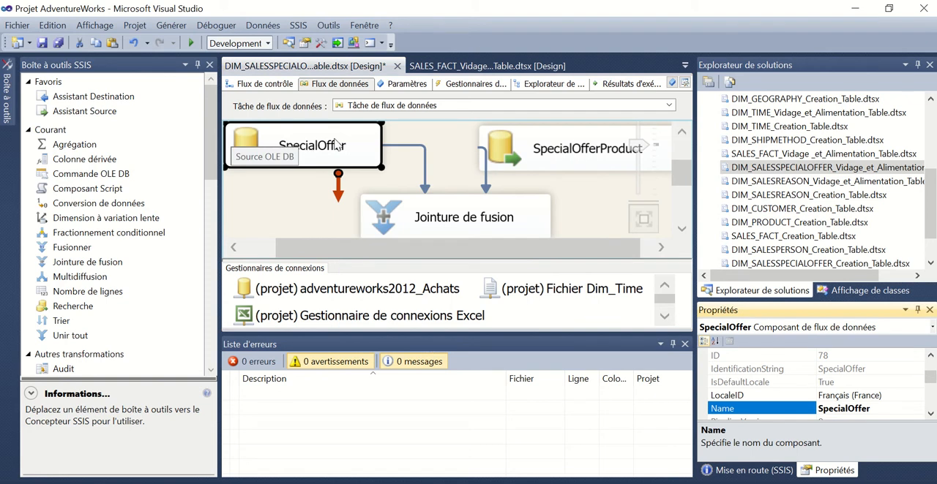
{"action": "right_click", "coordinate": [335, 139]}
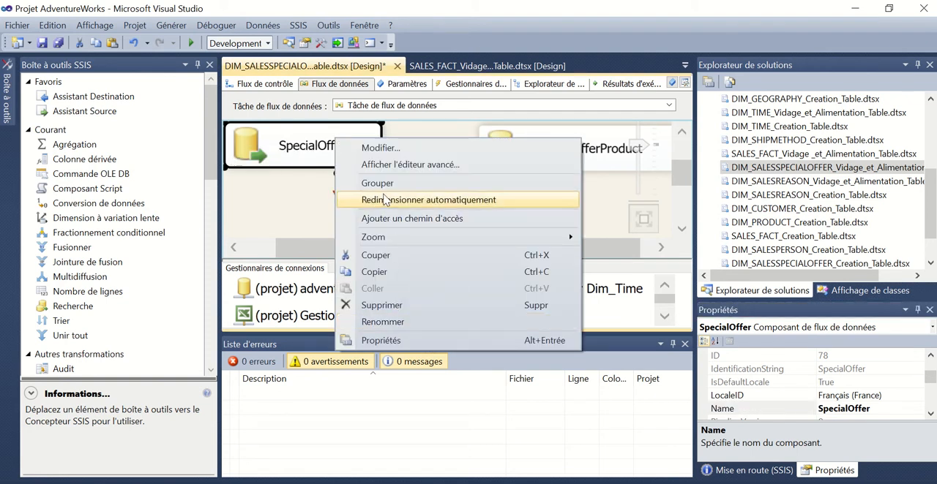
{"action": "left_click", "coordinate": [379, 166]}
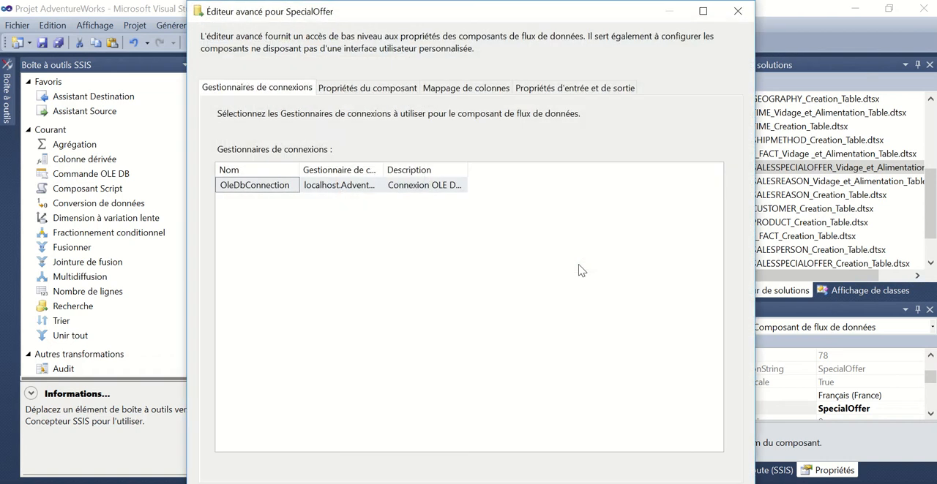
{"action": "left_click", "coordinate": [539, 90]}
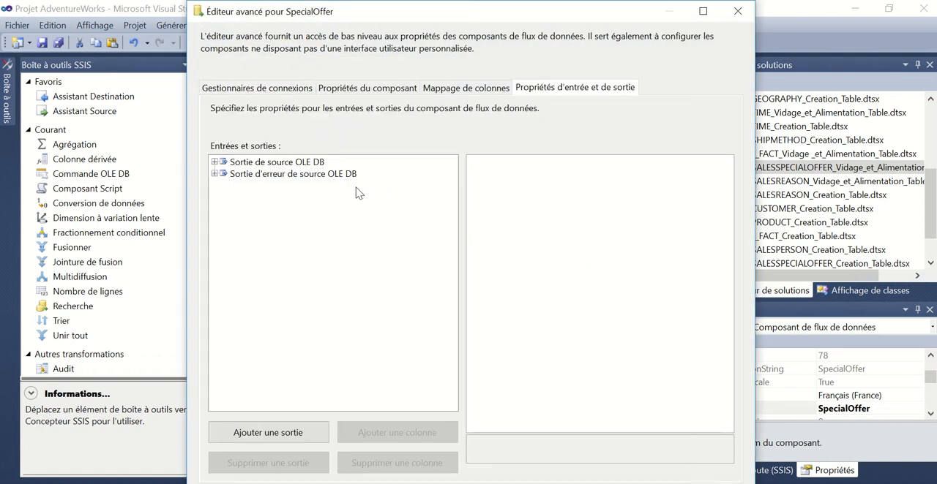
{"action": "left_click", "coordinate": [214, 162]}
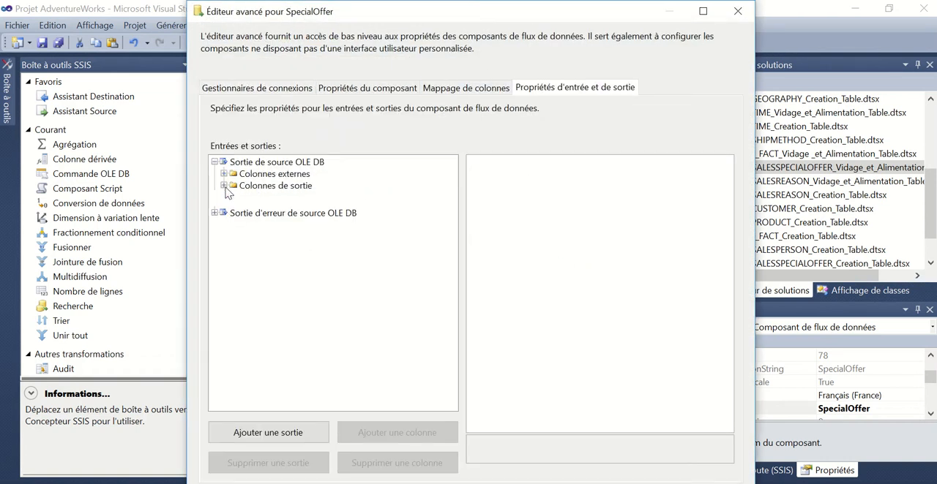
{"action": "left_click", "coordinate": [223, 185]}
{"action": "left_click", "coordinate": [254, 199]}
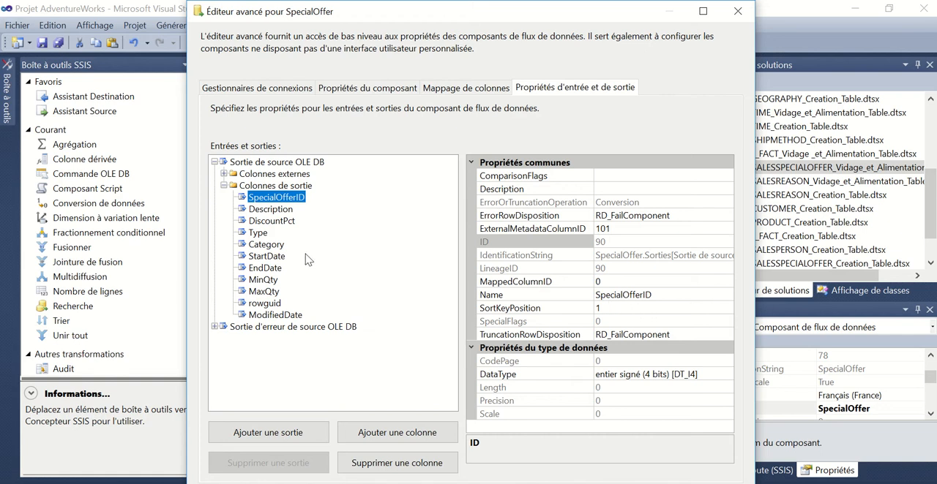
{"action": "left_click", "coordinate": [567, 483]}
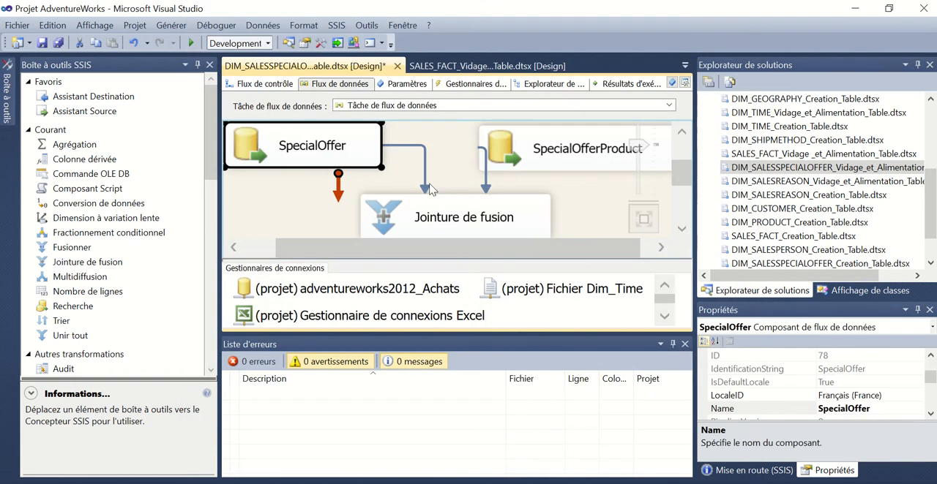
Inspect the target table and column mappings of the Destination OLE DB component, then close its editor
{"action": "left_click_drag", "start_coordinate": [673, 171], "coordinate": [679, 190]}
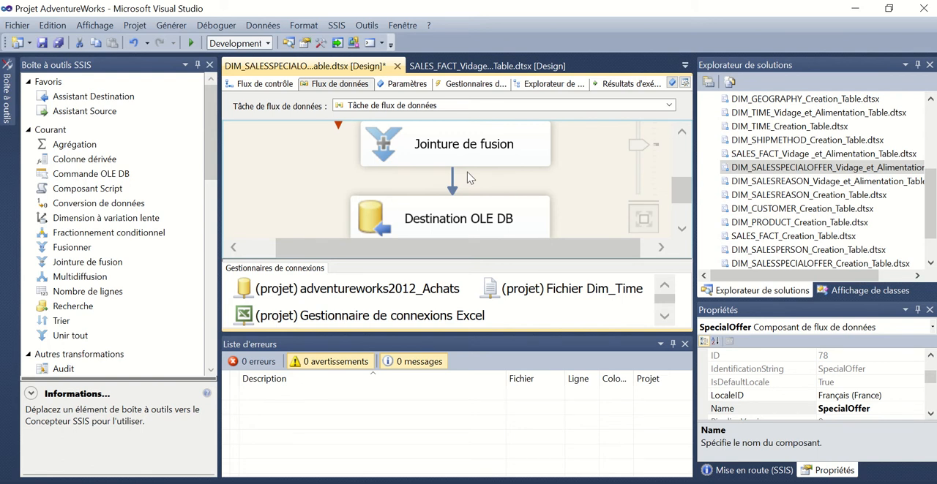
{"action": "left_click", "coordinate": [490, 226]}
{"action": "double_click", "coordinate": [489, 225]}
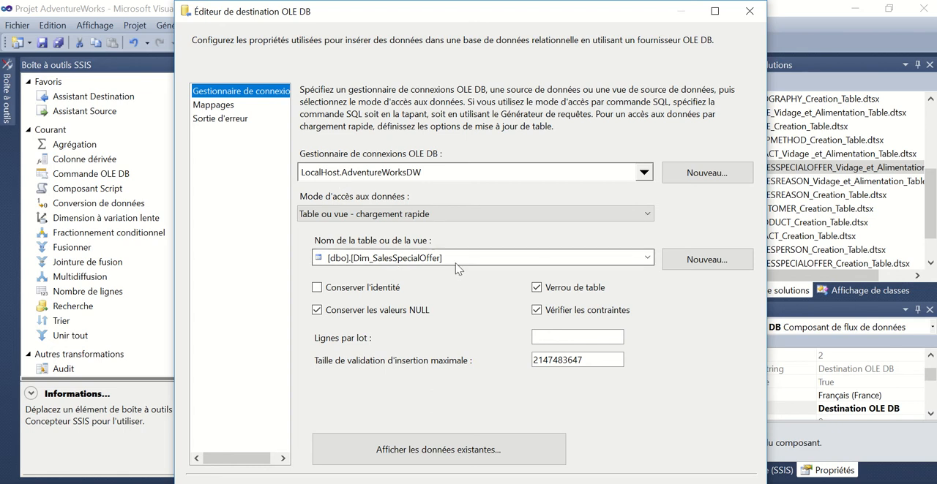
{"action": "left_click", "coordinate": [210, 106]}
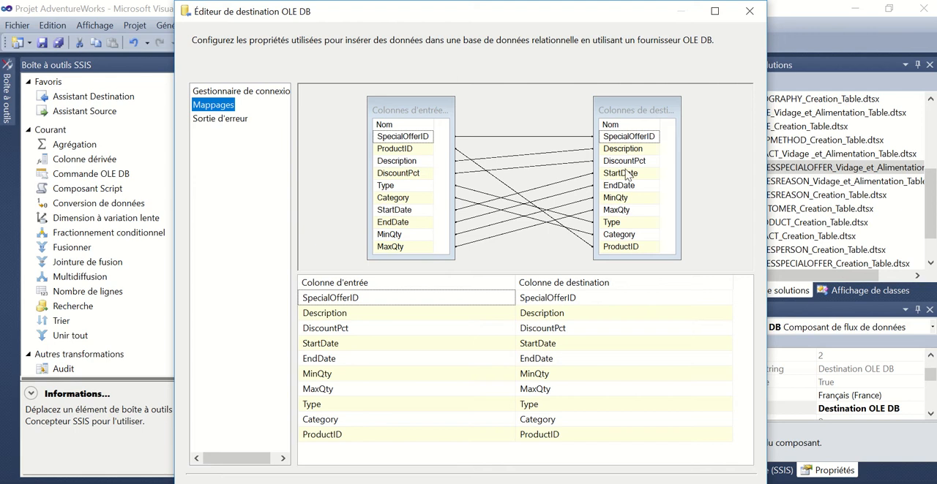
{"action": "left_click", "coordinate": [589, 483]}
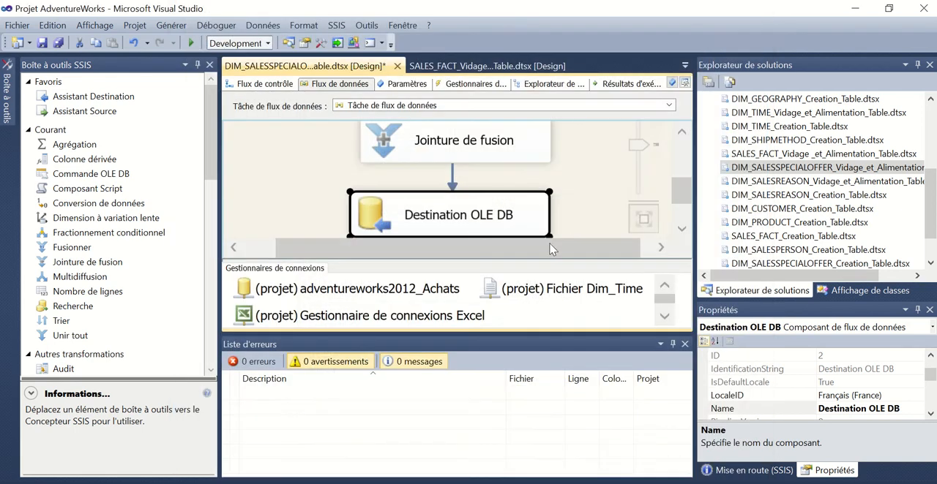
Execute the DIM_SALESSPECIALOFFER_Vidage_et_Alimentation_Table.dtsx package
{"action": "right_click", "coordinate": [762, 168]}
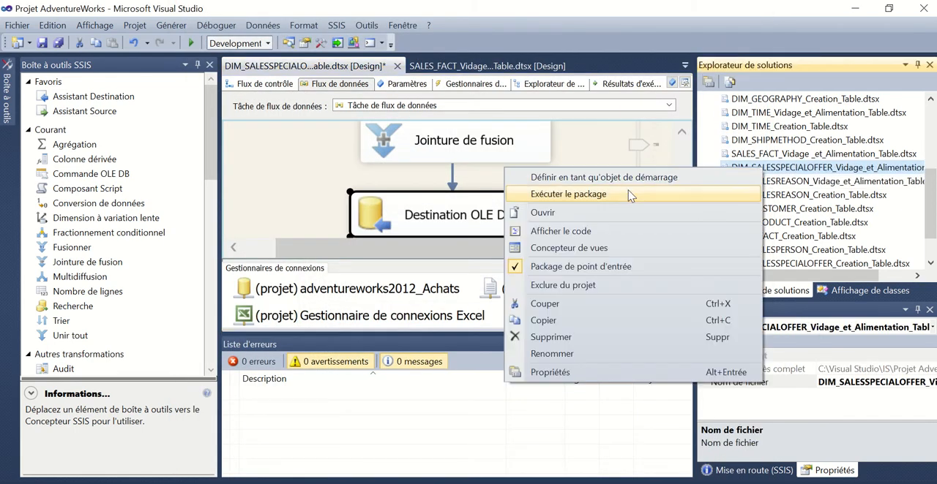
{"action": "left_click", "coordinate": [604, 194]}
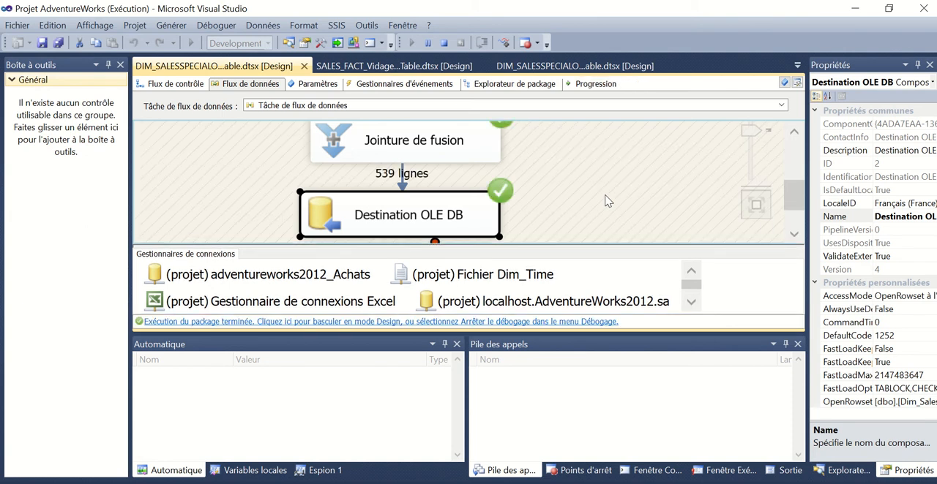
Switch to the SQLQuery34.sql window in SQL Server Management Studio and refresh the Tables folder of the AdventureWorksDW database
{"action": "scroll", "coordinate": [731, 213], "scroll_direction": "up", "scroll_amount": 3}
{"action": "scroll", "coordinate": [739, 212], "scroll_direction": "down", "scroll_amount": 1}
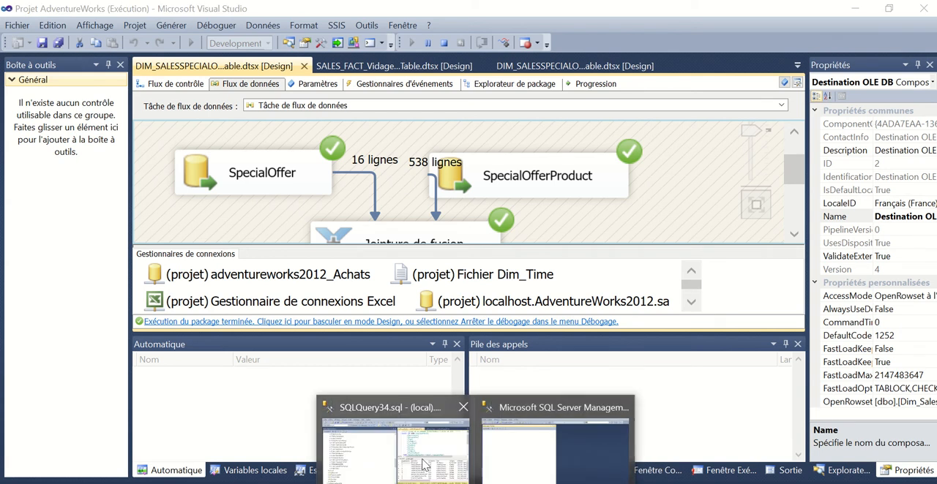
{"action": "left_click", "coordinate": [421, 463]}
{"action": "scroll", "coordinate": [126, 303], "scroll_direction": "down", "scroll_amount": 6}
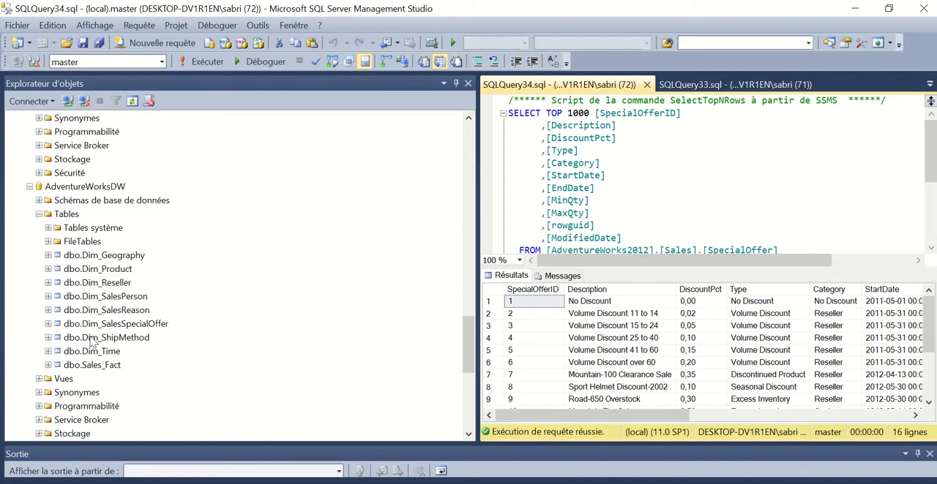
{"action": "left_click", "coordinate": [66, 214]}
{"action": "right_click", "coordinate": [66, 214]}
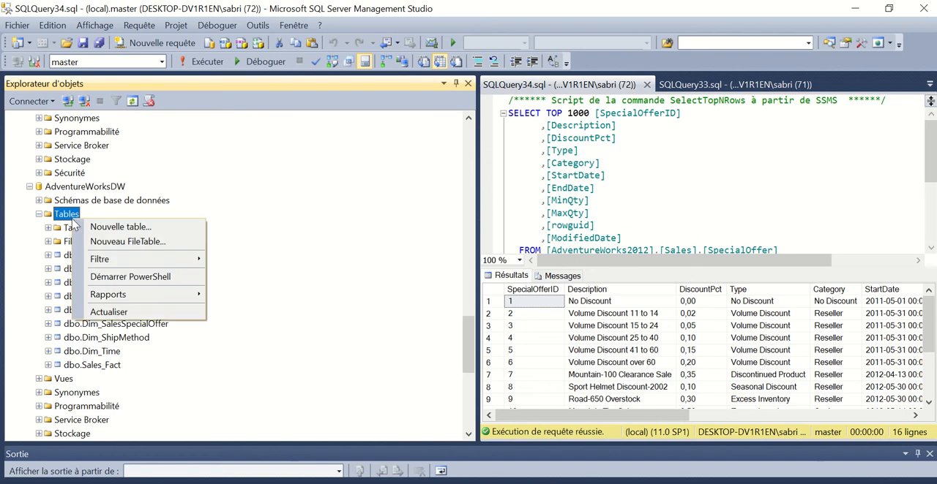
{"action": "left_click", "coordinate": [108, 311]}
Query the top 1000 rows of dbo.Dim_SalesSpecialOffer and look through the loaded records
{"action": "left_click", "coordinate": [103, 326]}
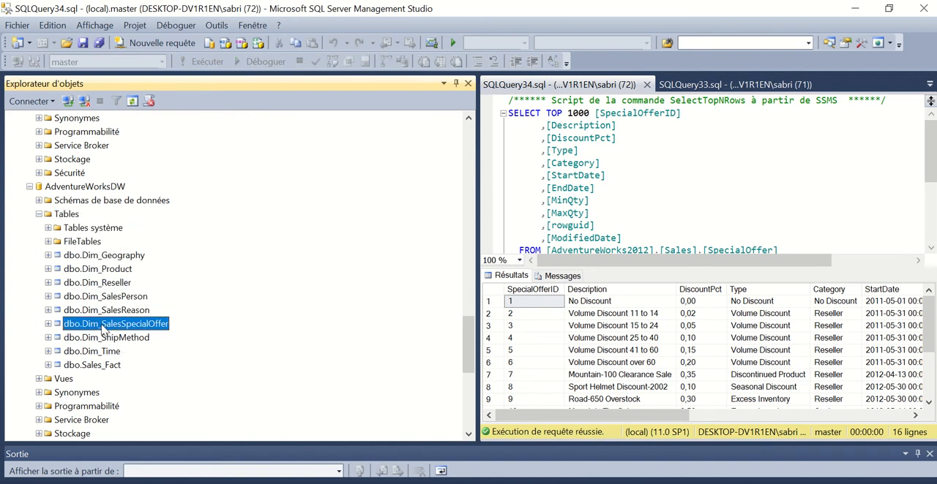
{"action": "right_click", "coordinate": [102, 326]}
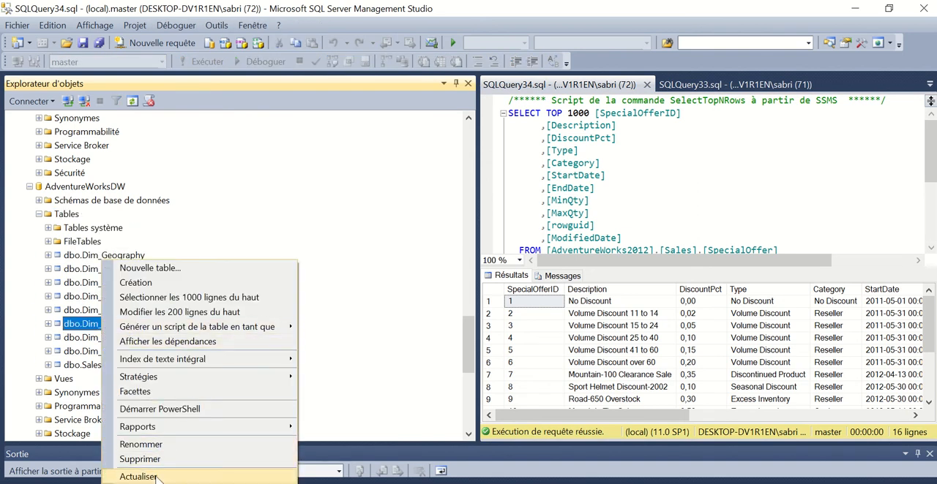
{"action": "left_click", "coordinate": [157, 298]}
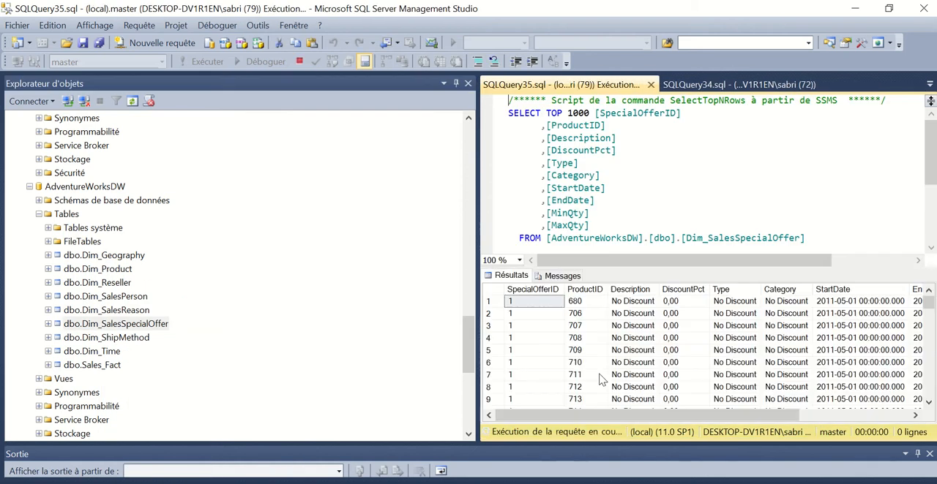
{"action": "scroll", "coordinate": [686, 342], "scroll_direction": "down", "scroll_amount": 5}
{"action": "scroll", "coordinate": [686, 342], "scroll_direction": "down", "scroll_amount": 8}
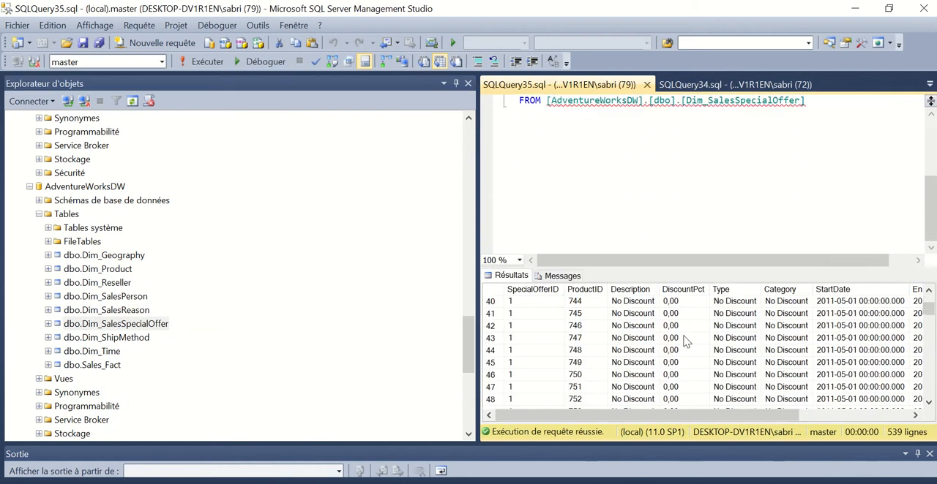
{"action": "scroll", "coordinate": [562, 307], "scroll_direction": "up", "scroll_amount": 9}
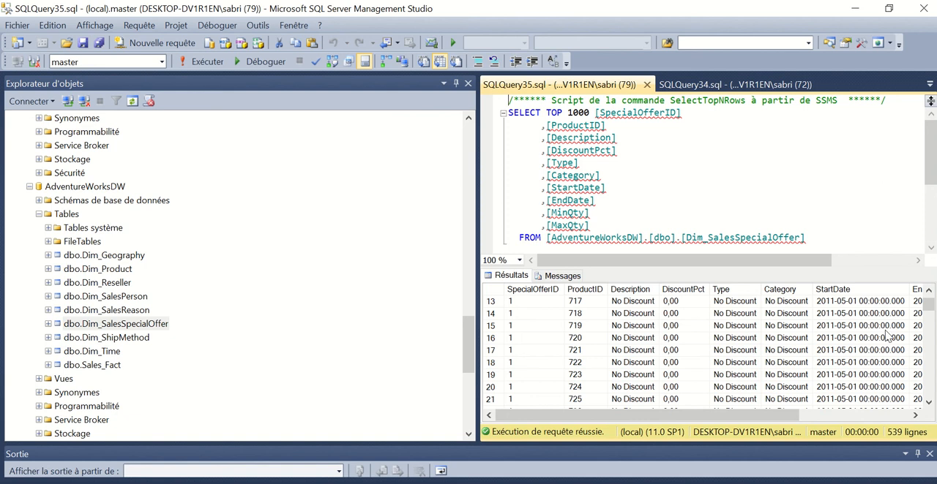
{"action": "left_click_drag", "start_coordinate": [771, 415], "coordinate": [428, 376]}
{"action": "mouse_move", "coordinate": [411, 15]}
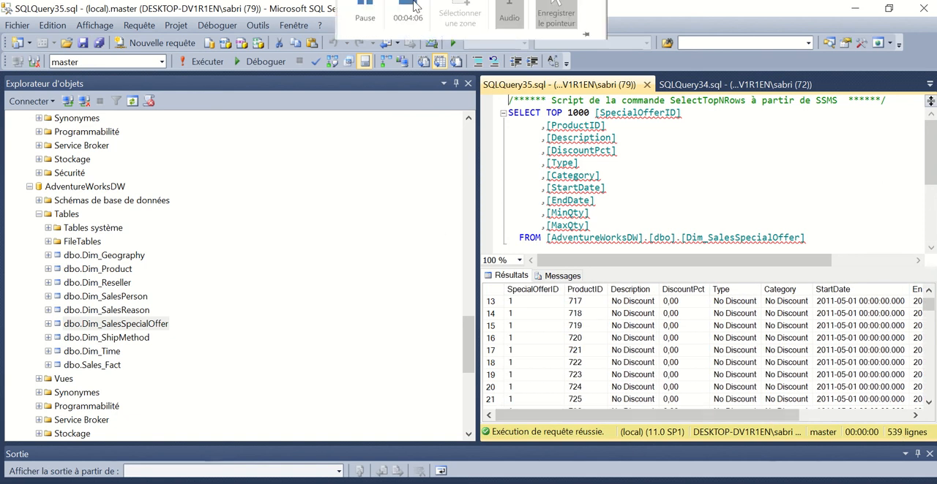